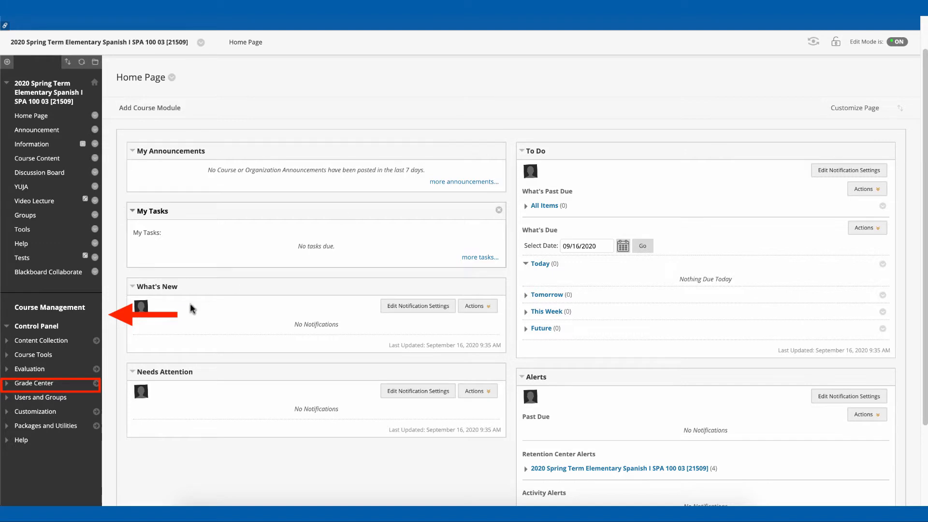
- Create a grade column in the Full Grade Center with the column name and Grade Center name "Assignment #2"
click(7, 385)
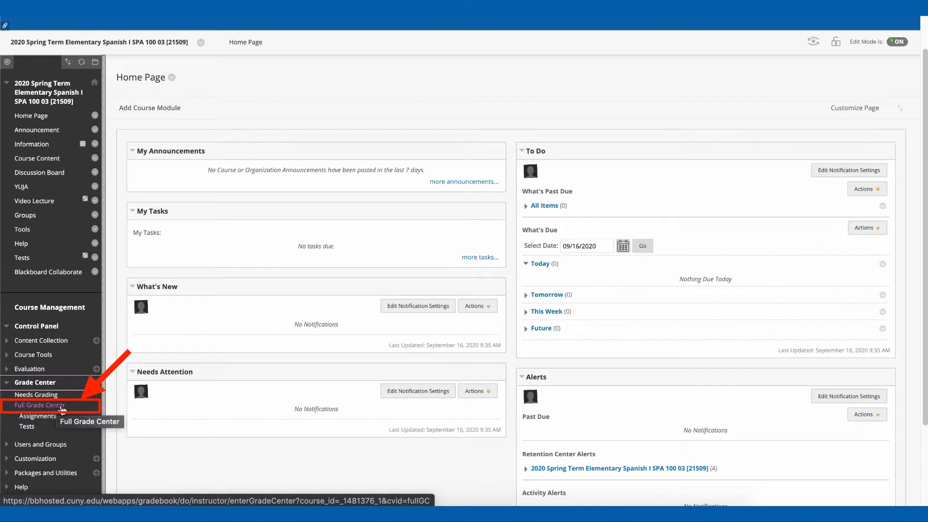
click(61, 406)
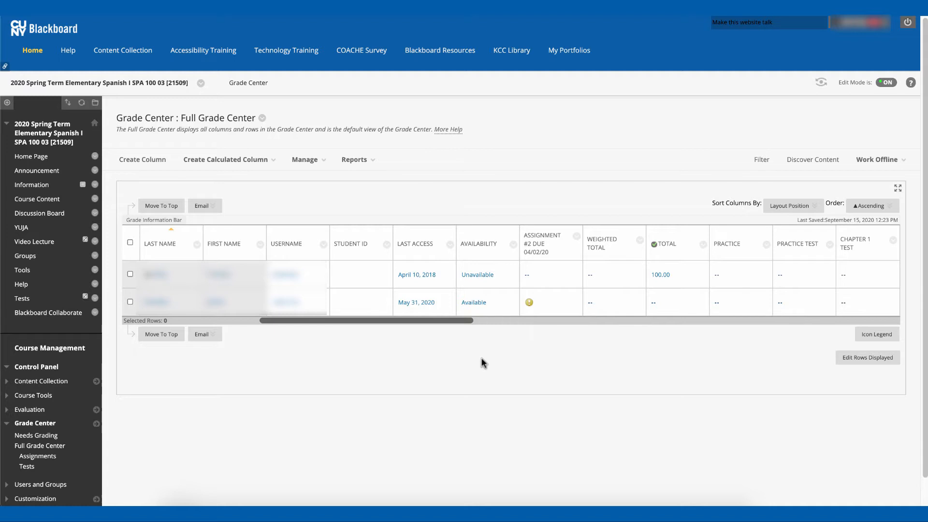
click(154, 166)
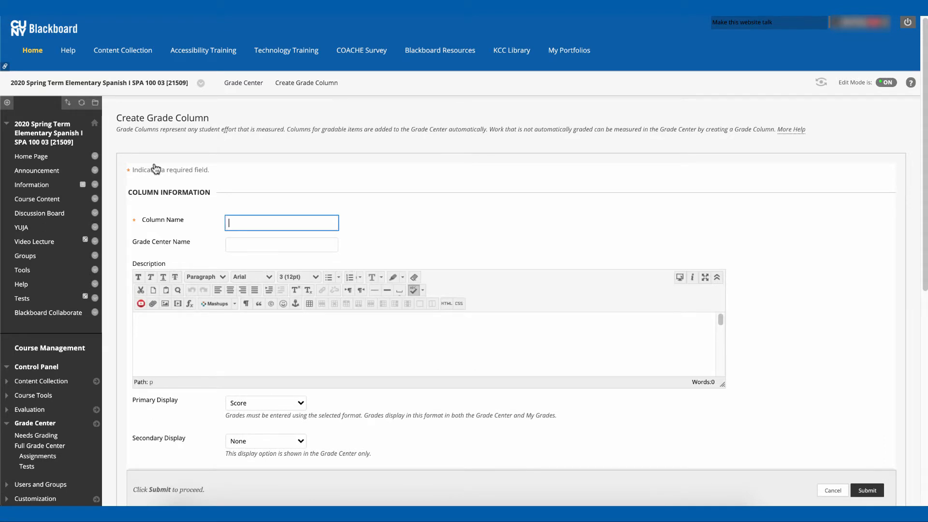
text(Assignment )
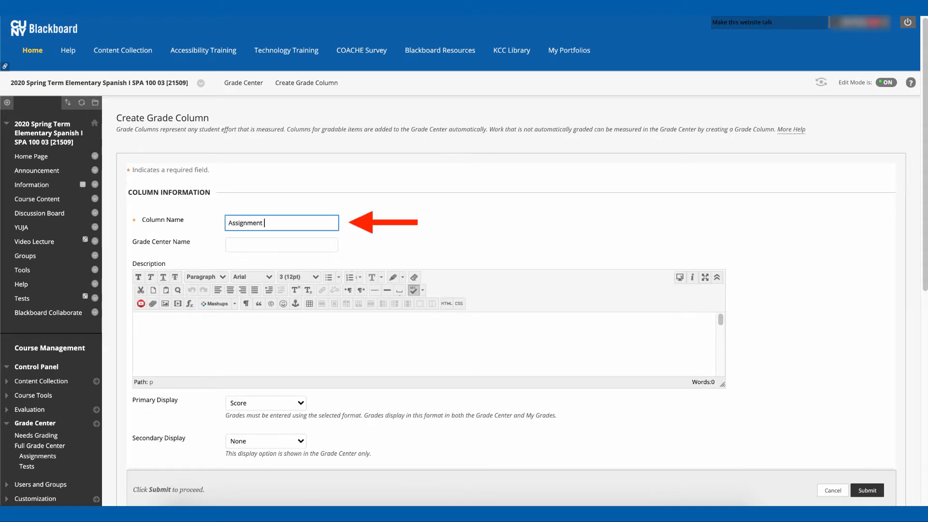
text(#2)
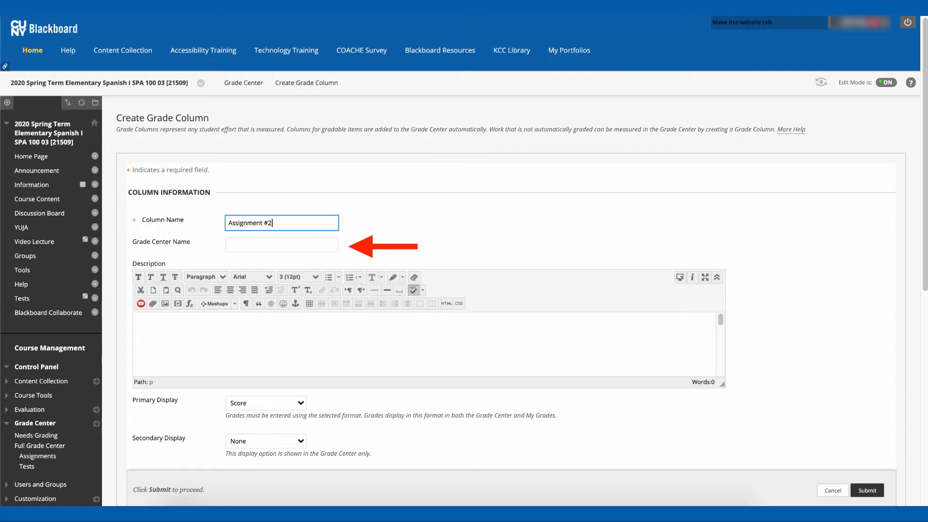
key(Tab)
text(Assignment #2)
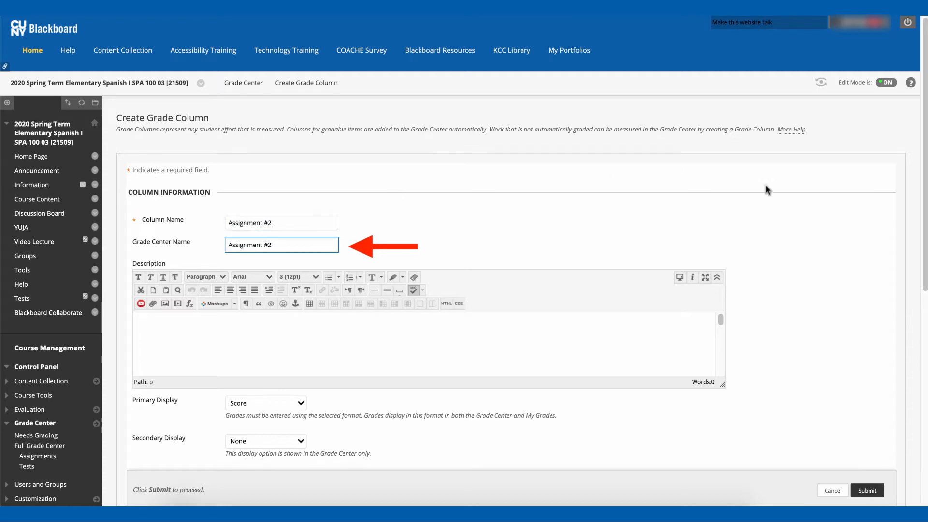
- Set the column's primary display to Score, its category to Assignment and the points possible to 10
scroll(919, 194, down, 3)
scroll(920, 314, down, 5)
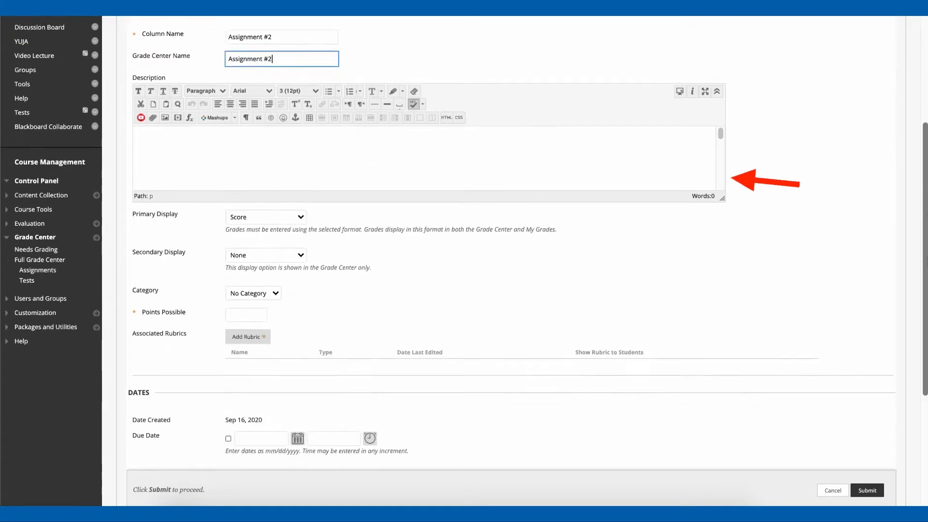
click(281, 112)
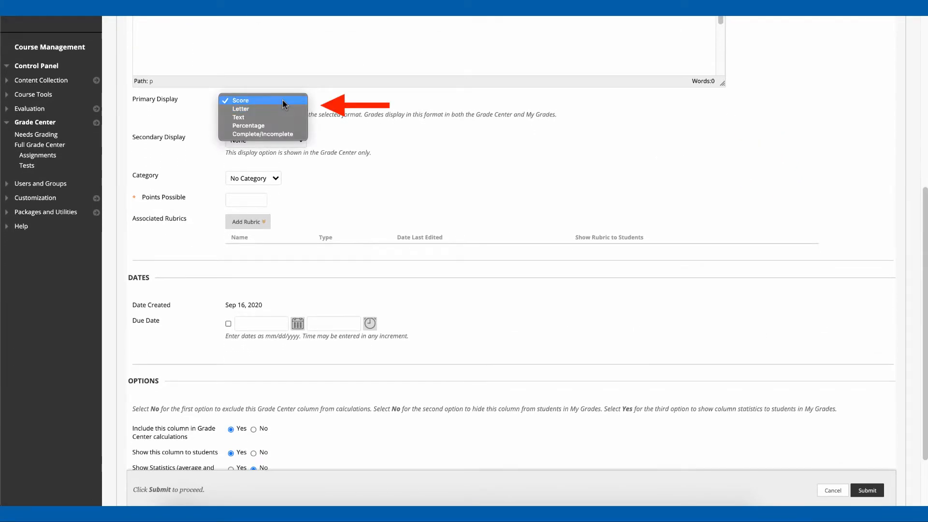
click(282, 100)
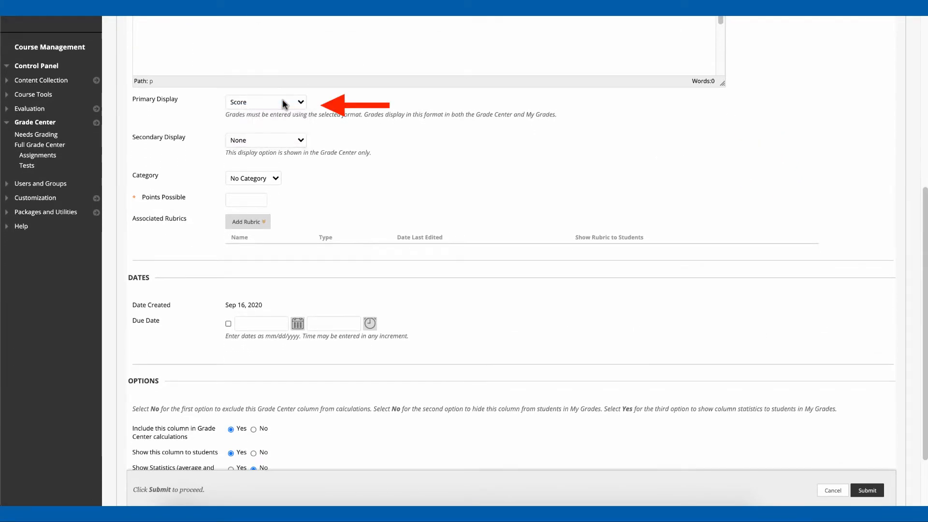
click(275, 180)
click(276, 218)
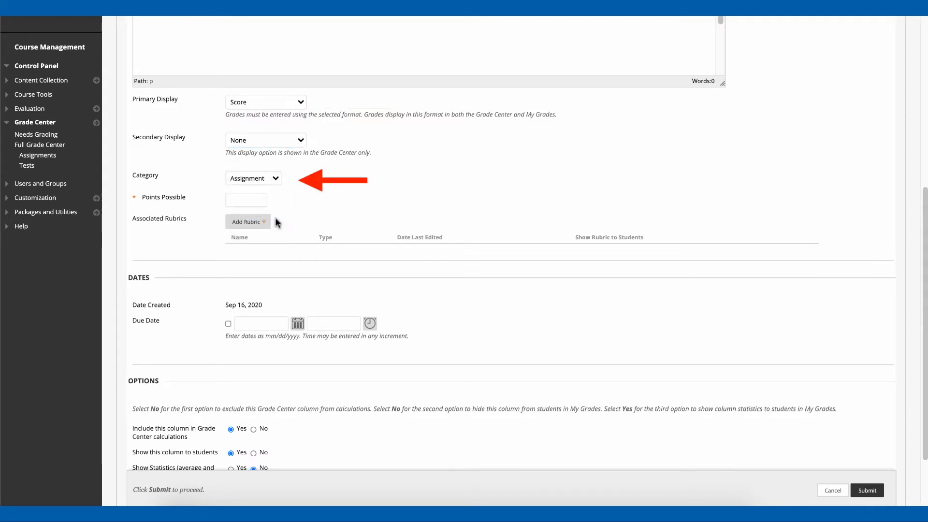
click(259, 201)
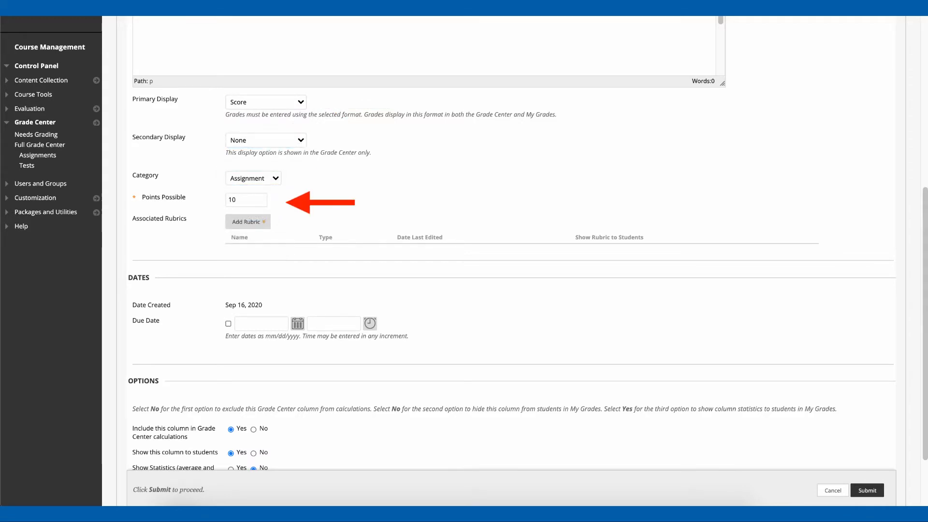
text(10)
- Check the column's rubric choices, submit it, and locate the new Assignment #2 column at the far end of the grade grid
click(270, 226)
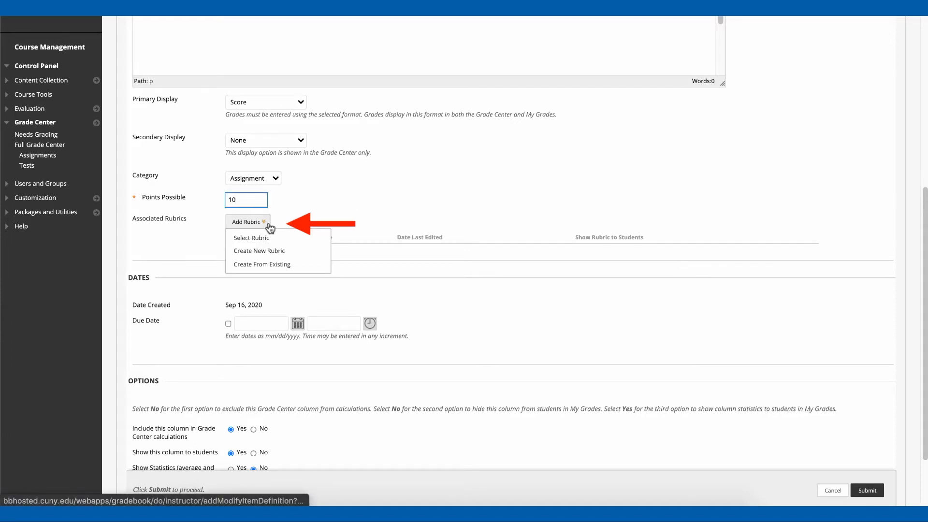
scroll(336, 385, down, 3)
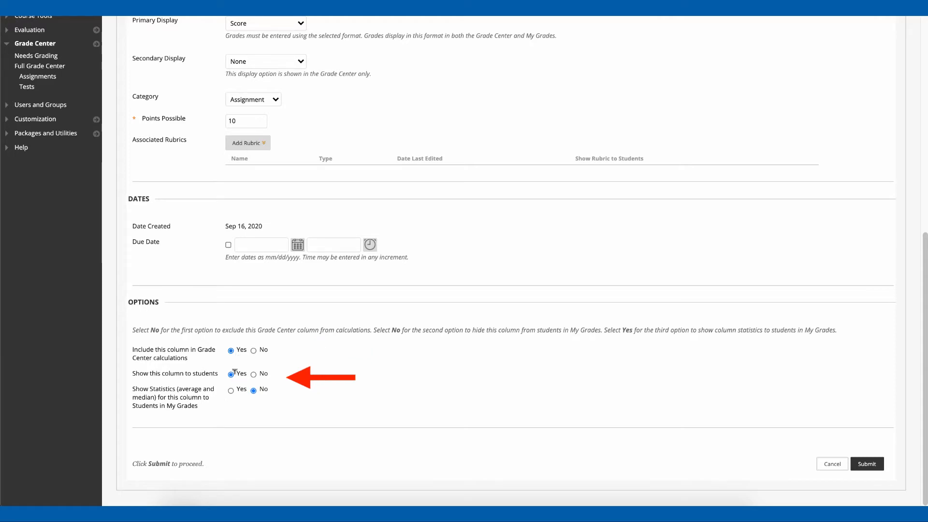
click(874, 465)
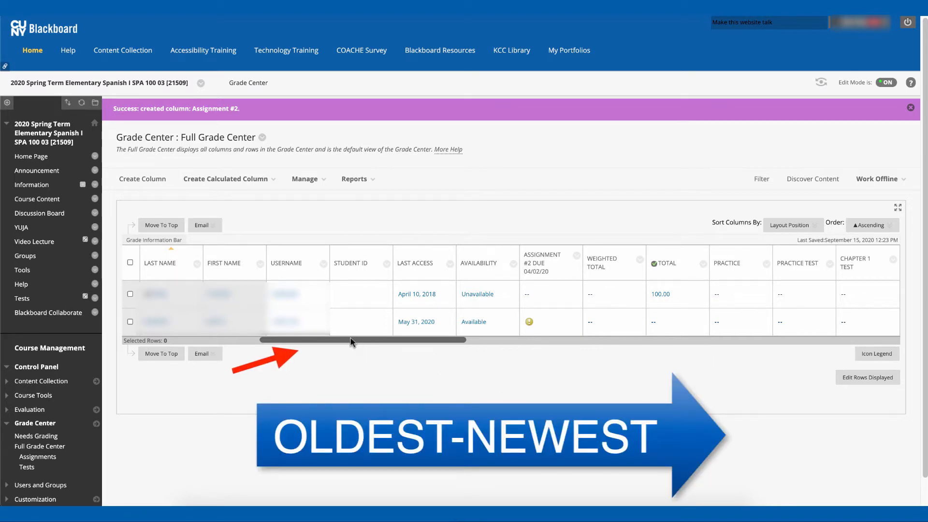
mouse_move(352, 342)
mouse_down()
mouse_move(586, 313)
mouse_move(718, 321)
mouse_move(808, 267)
mouse_up()
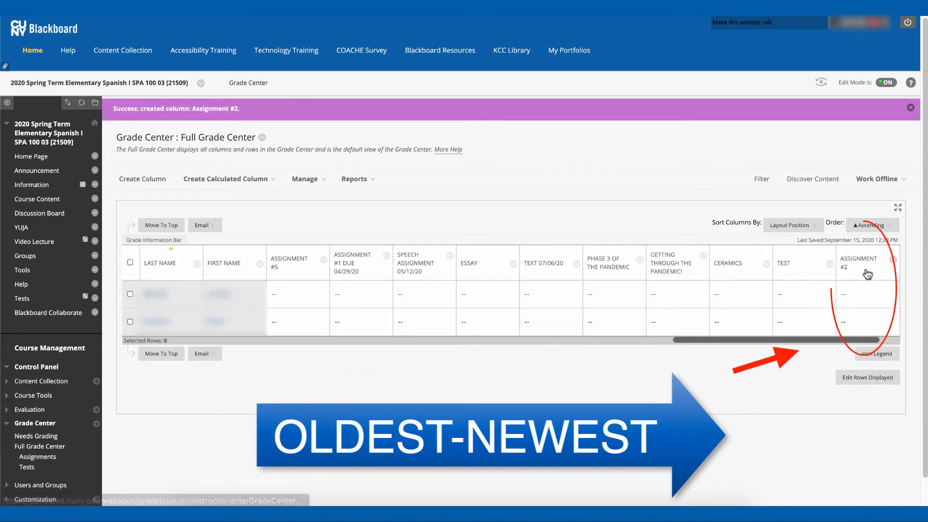
mouse_move(868, 274)
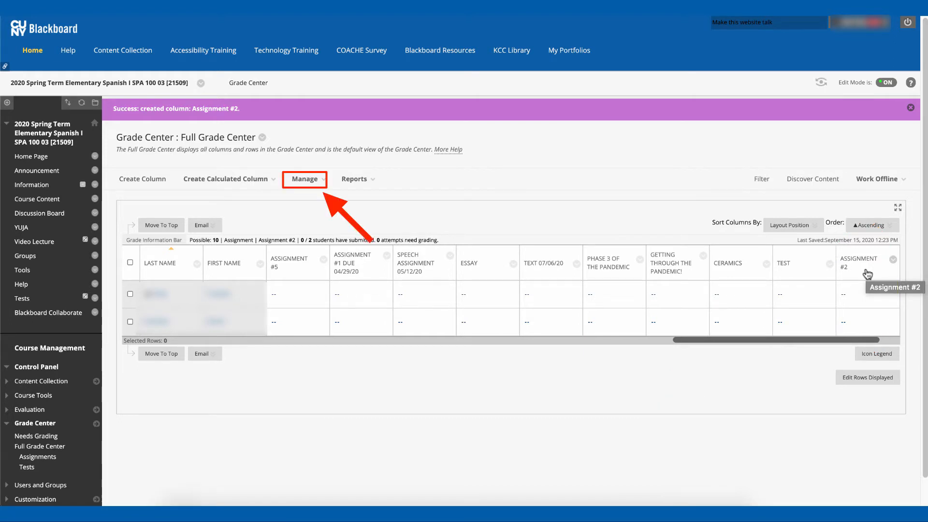
- In Column Organization, move "Assignment #2 Due 04/02/20" directly below Student ID and place Availability above Last Access
click(289, 186)
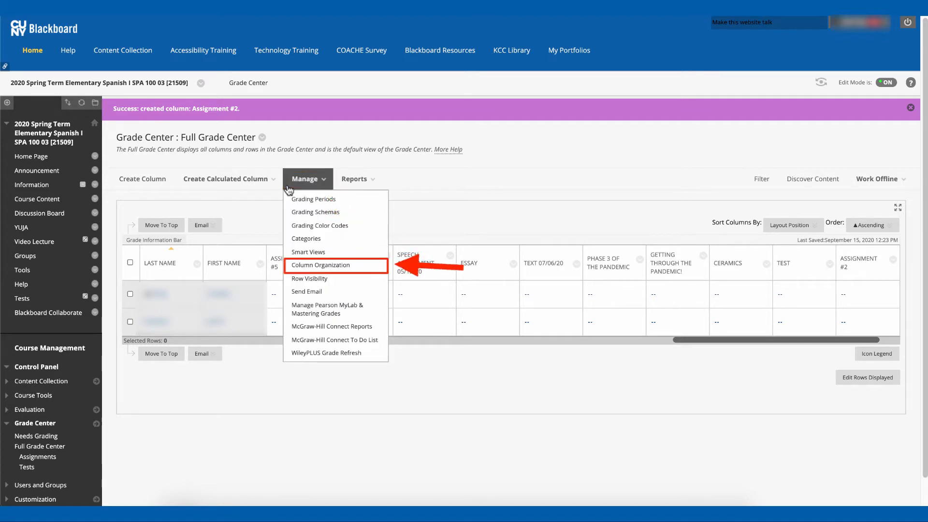
click(356, 266)
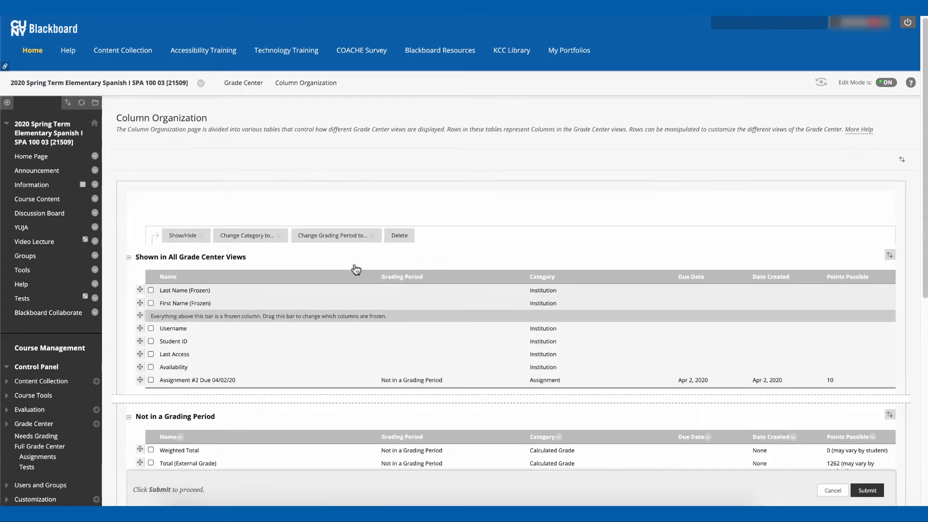
scroll(912, 234, down, 3)
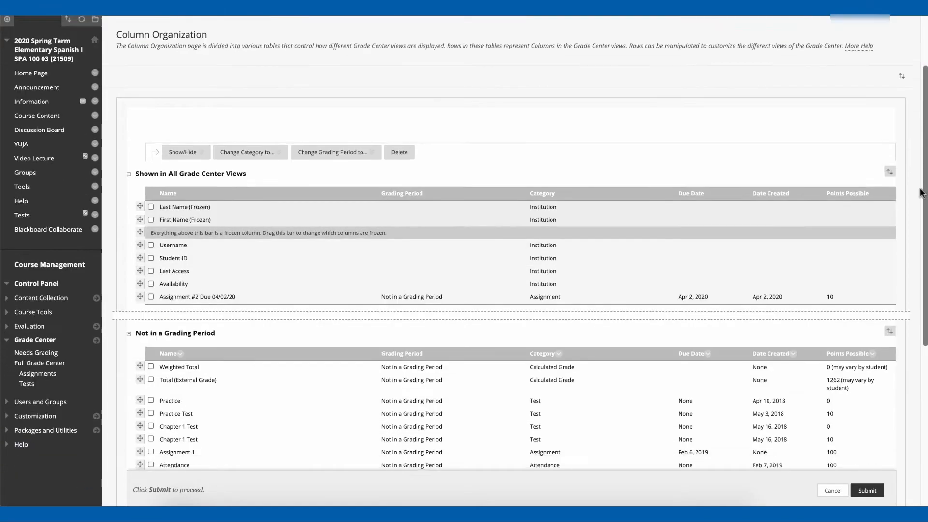
scroll(913, 234, down, 1)
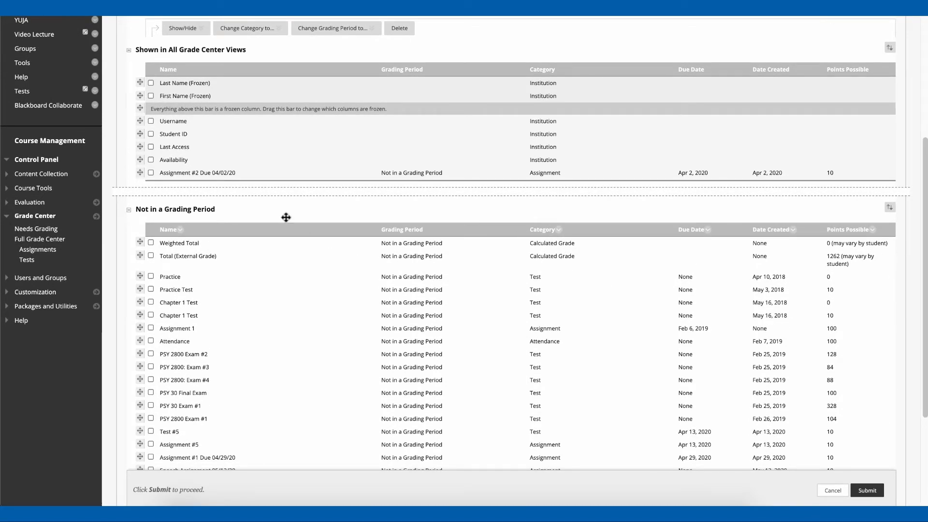
drag(209, 159, 209, 138)
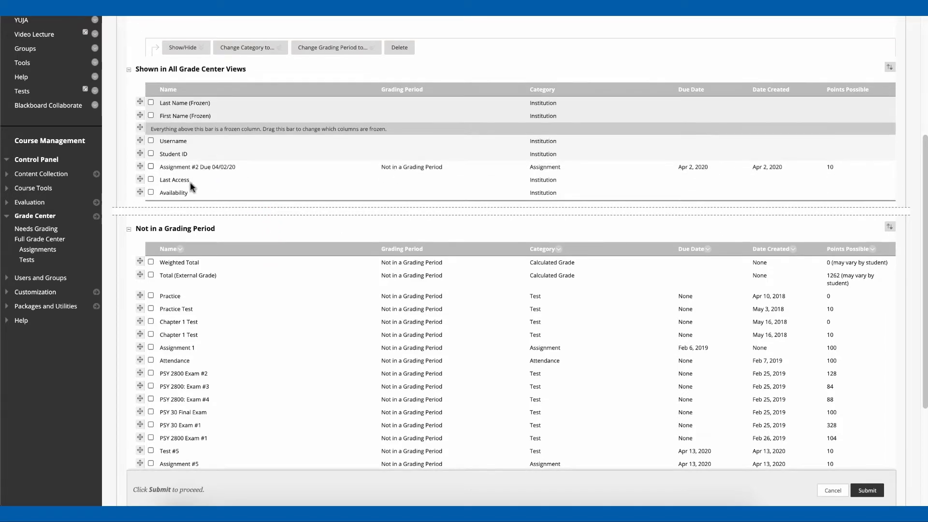
drag(184, 193, 181, 175)
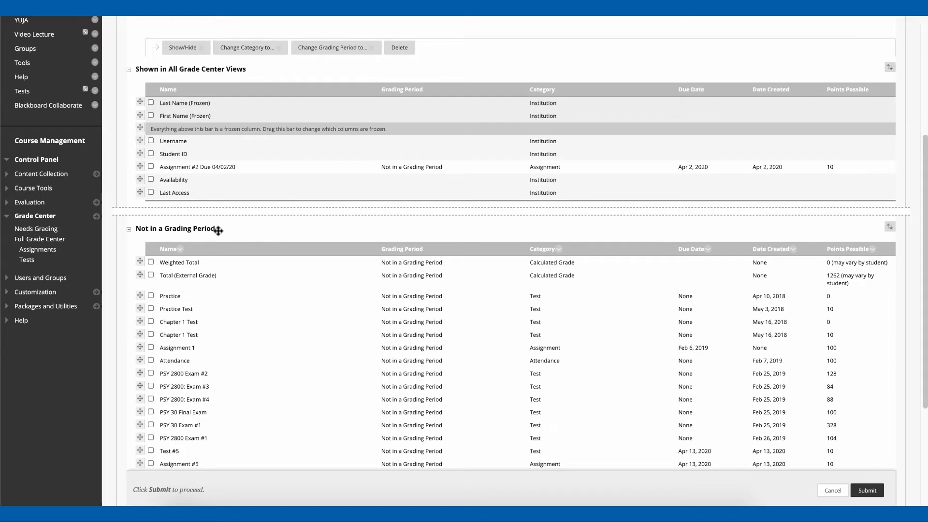
- Move Assignment #2 into the columns shown in all views, directly below "Assignment #2 Due 04/02/20", and submit the new column order
scroll(218, 231, down, 4)
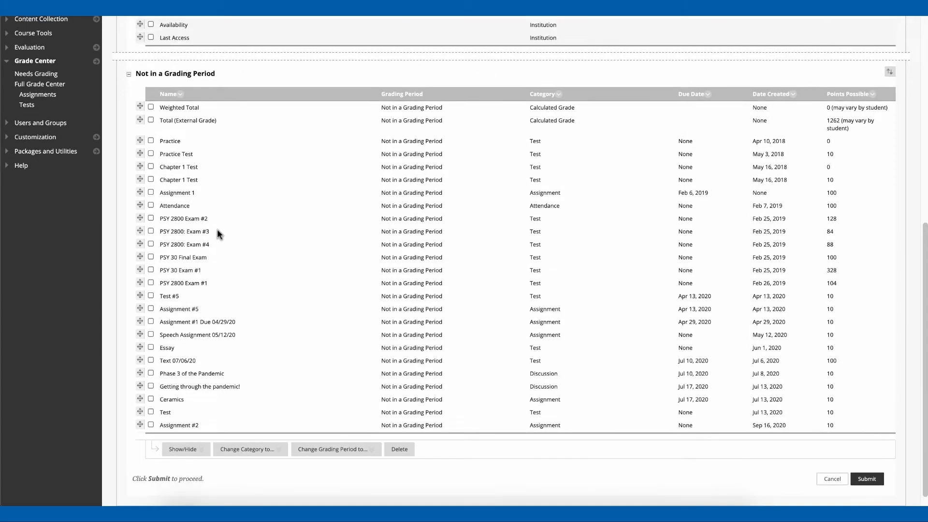
drag(196, 424, 203, 142)
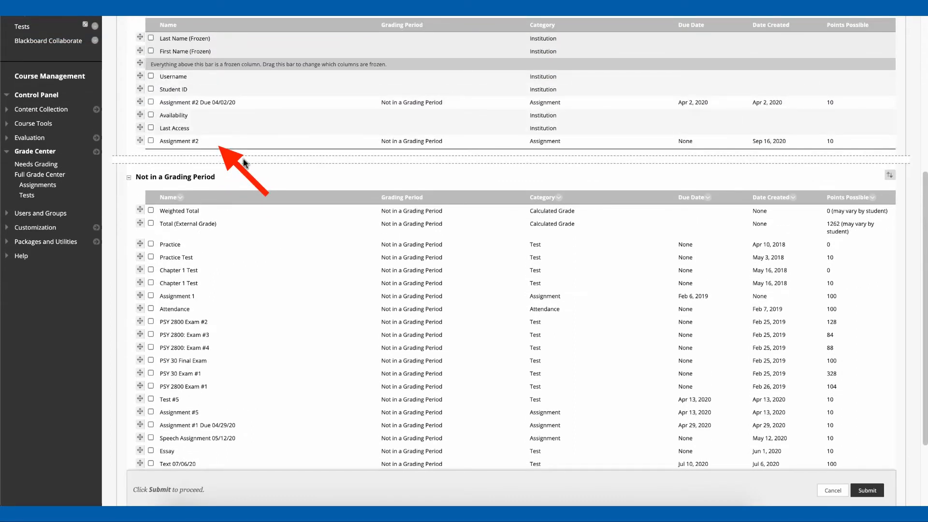
drag(238, 141, 230, 121)
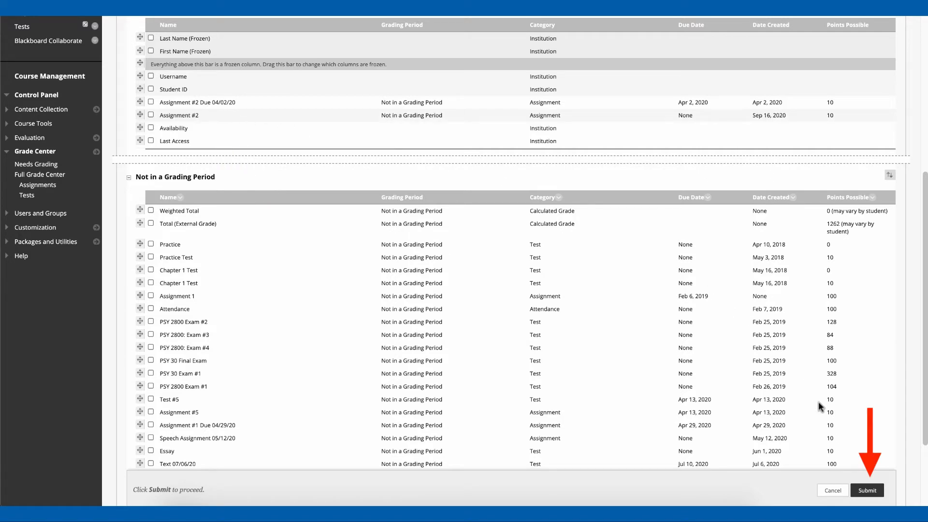
click(868, 491)
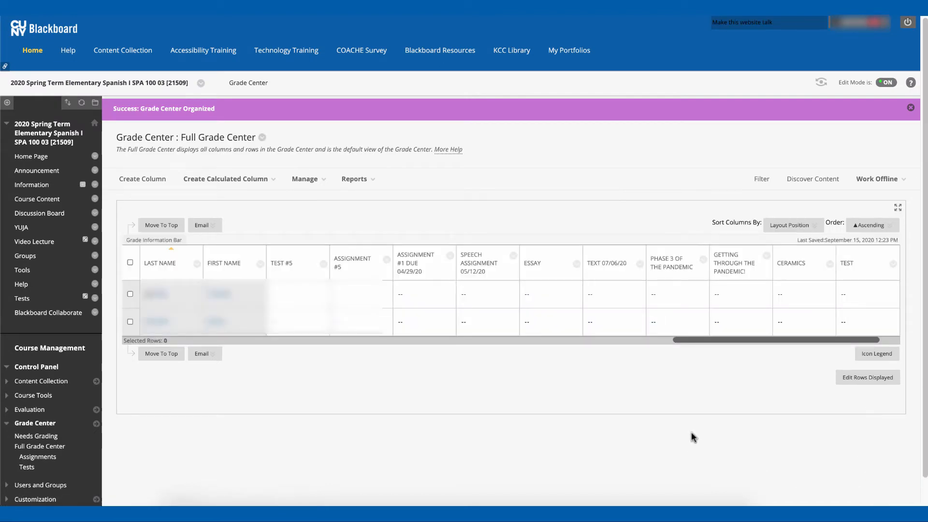
drag(724, 340, 430, 331)
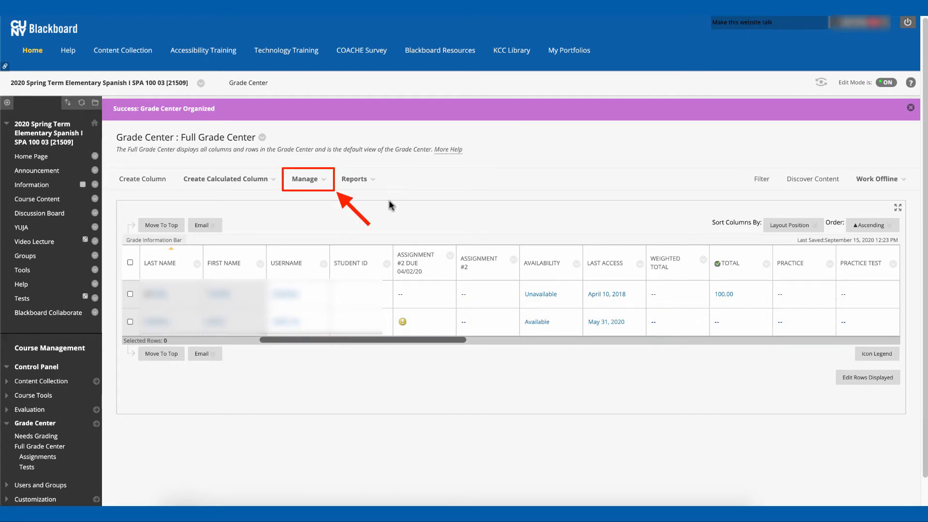
- Review the Grade Center categories and their assigned columns, and return to the Full Grade Center
click(304, 179)
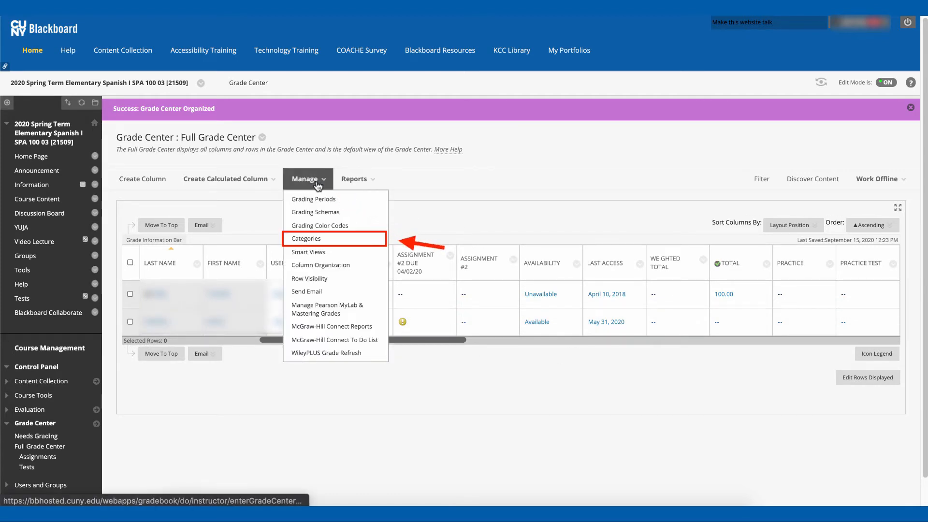
click(327, 237)
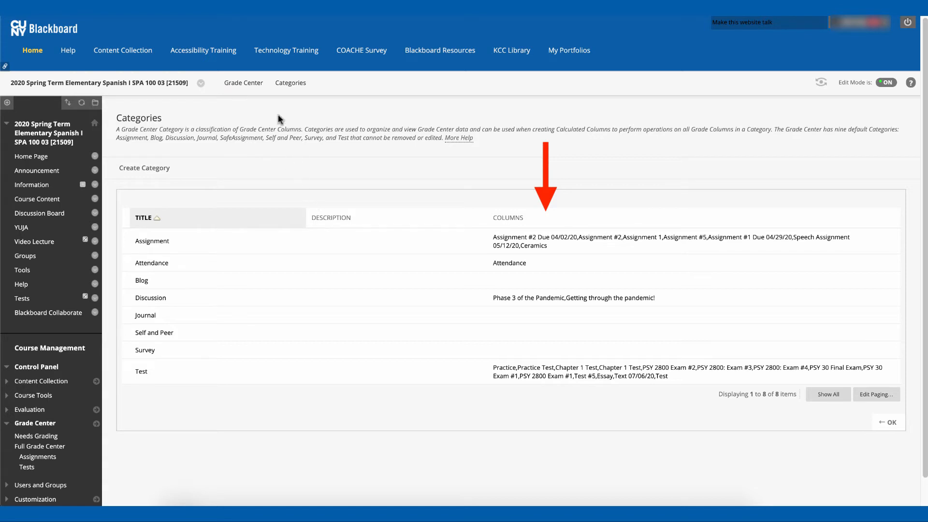
click(247, 85)
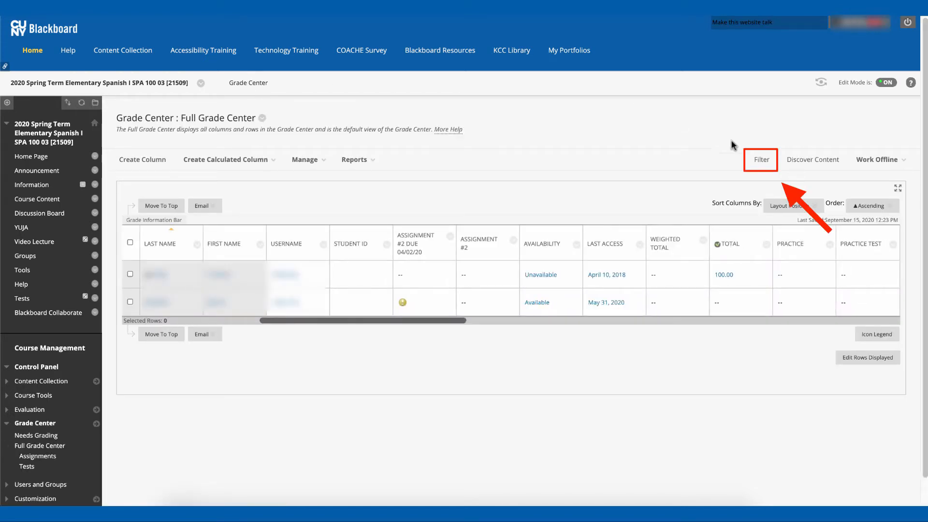
- Filter the grade columns by the Attendance, Test and Blog categories in turn, and reset the filter to All Categories
click(757, 163)
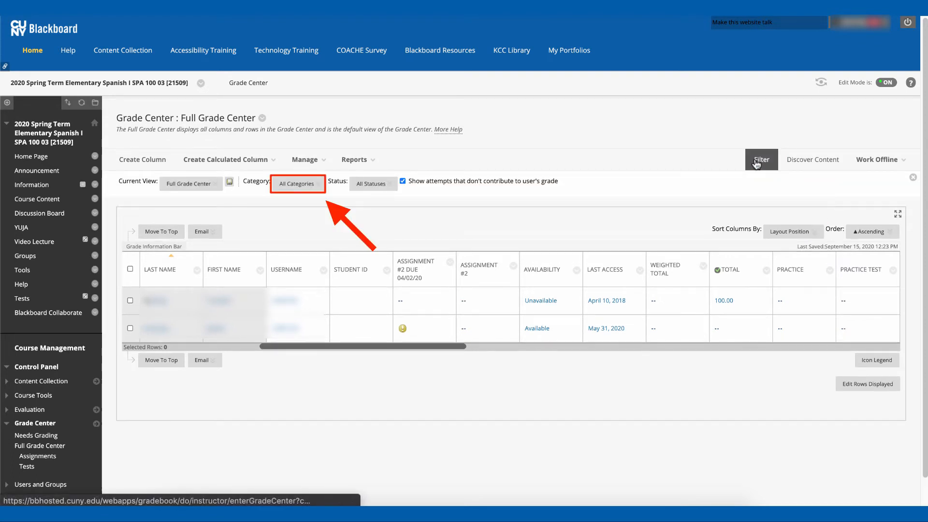
click(297, 183)
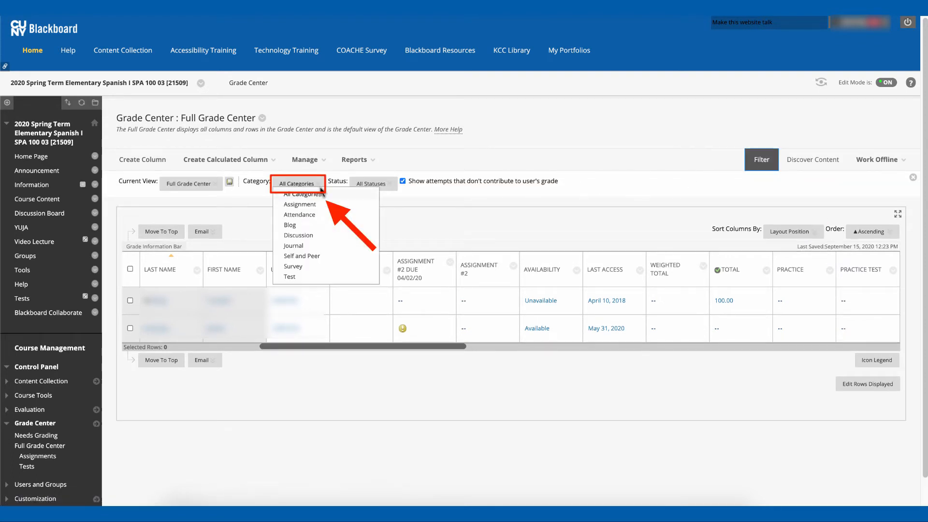
click(290, 216)
click(316, 183)
click(315, 277)
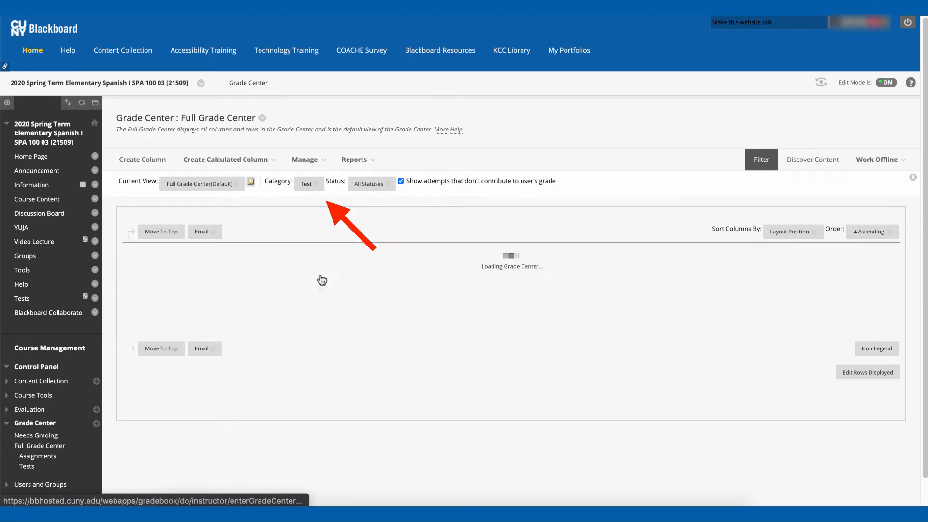
click(312, 184)
click(313, 225)
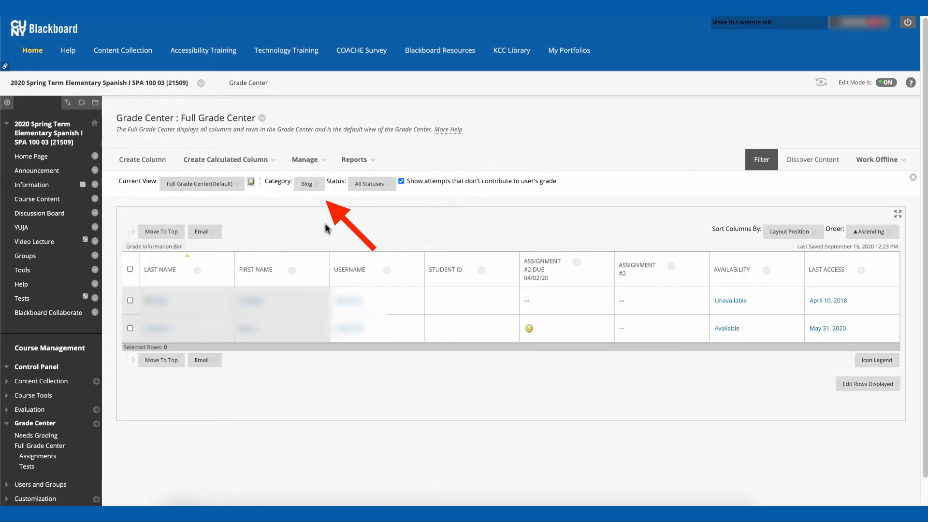
click(312, 183)
click(318, 195)
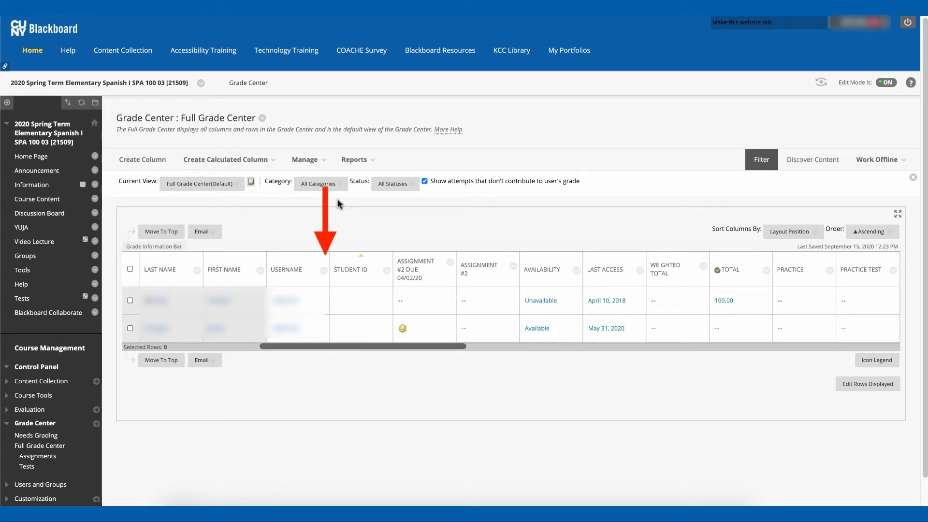
- Sort the student rows by First Name in ascending order and finally in descending order
click(261, 271)
click(279, 304)
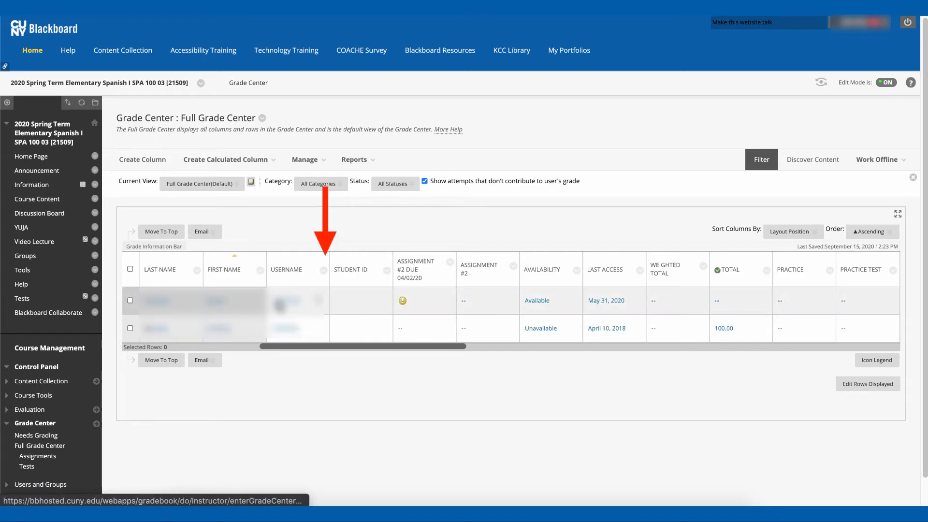
click(260, 270)
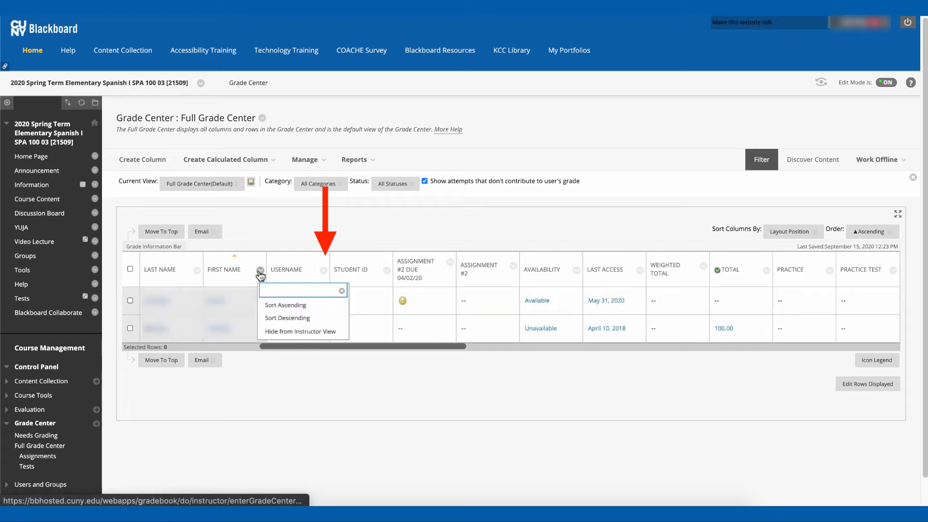
click(279, 318)
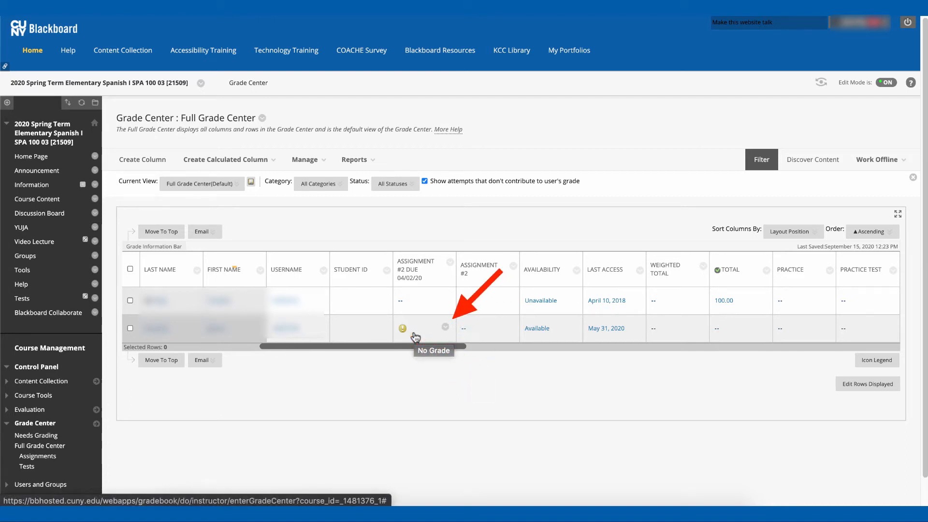
- Open the ungraded 4/2/20 attempt for "Assignment #2 Due 04/02/20" and expand its learner feedback and private grading notes
click(445, 327)
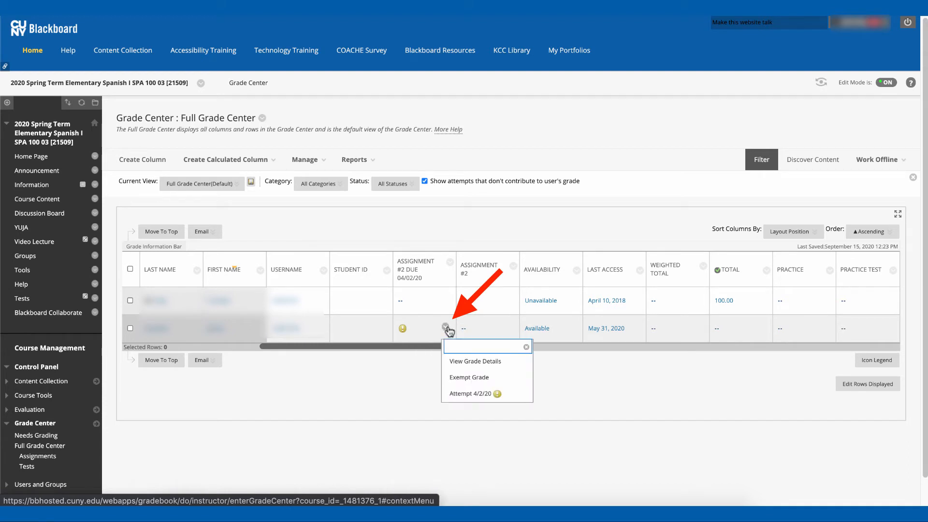
click(513, 395)
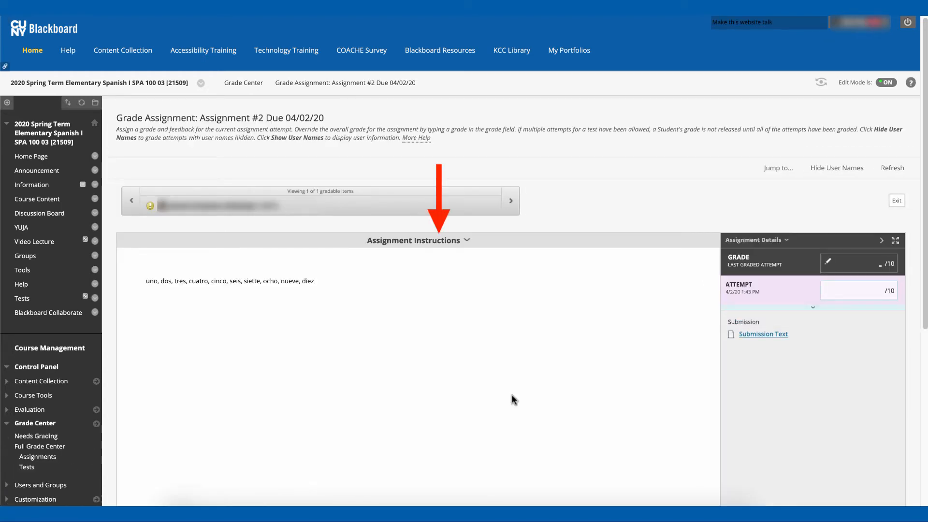
scroll(901, 217, down, 5)
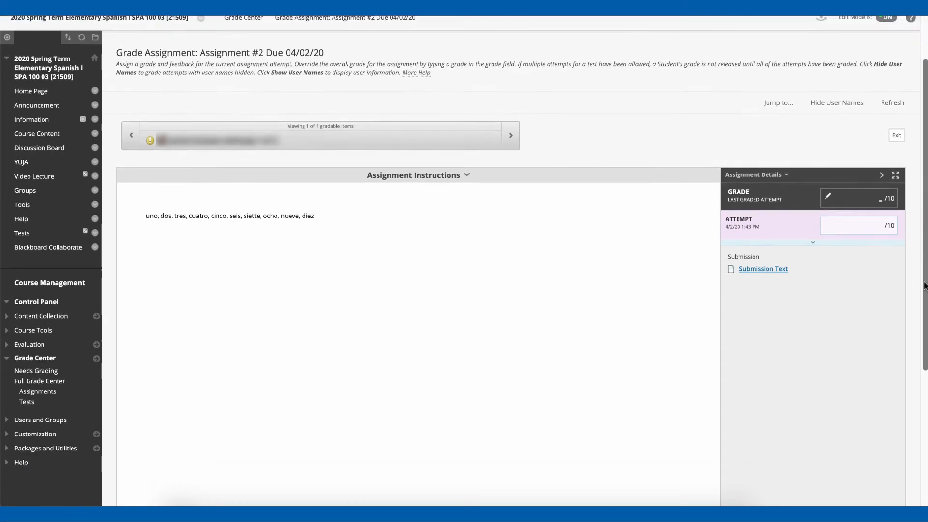
scroll(926, 316, down, 1)
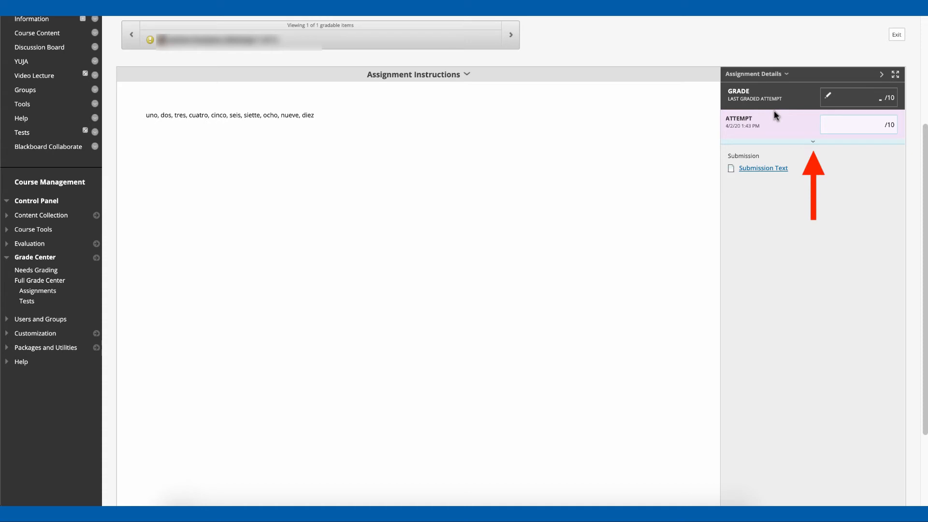
click(798, 141)
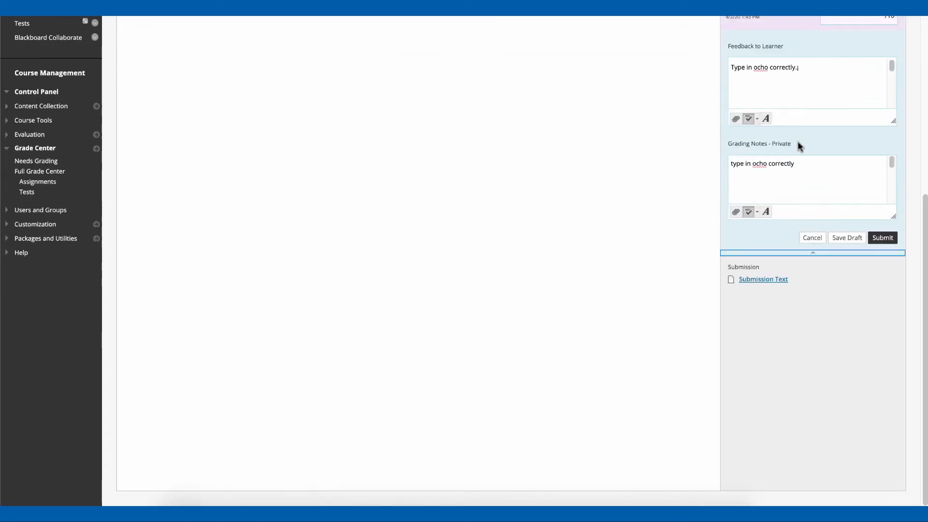
scroll(906, 203, up, 3)
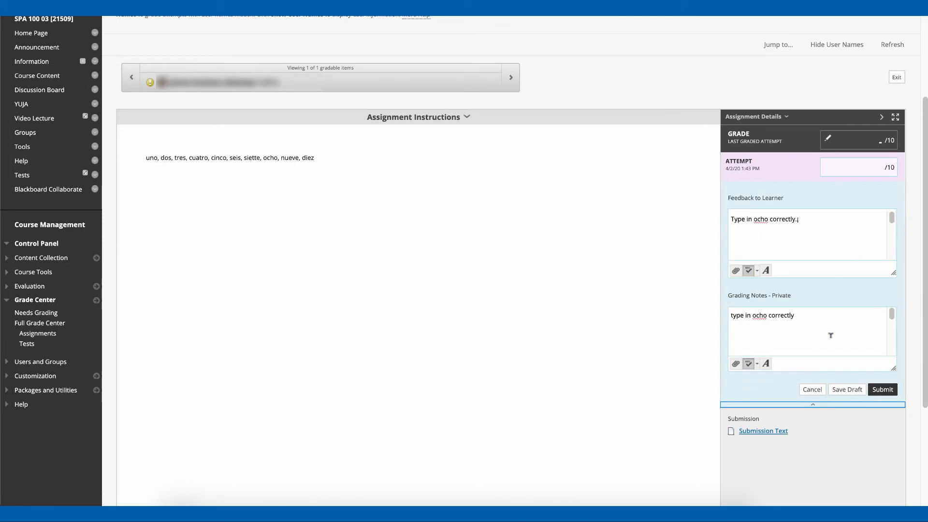
- Grade the assignment attempt 8 out of 10 and submit the grade
click(870, 167)
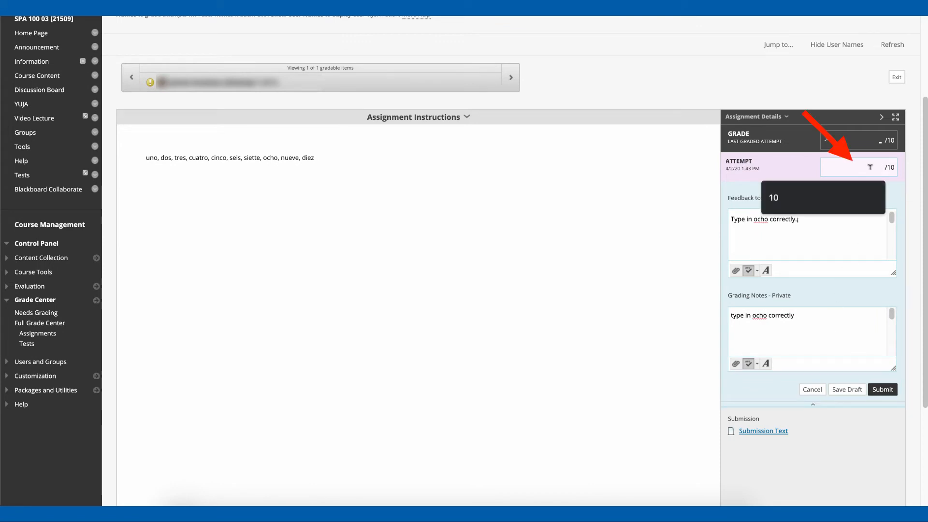
text(8)
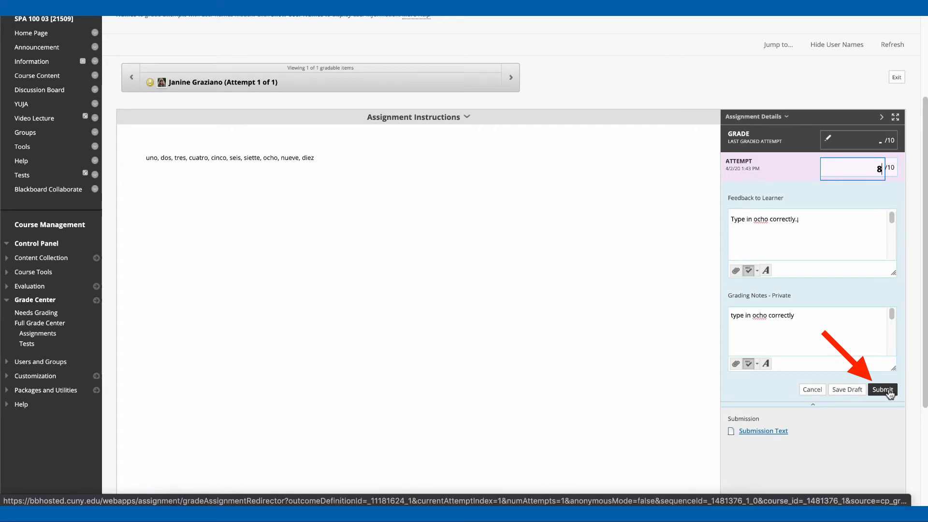
click(888, 392)
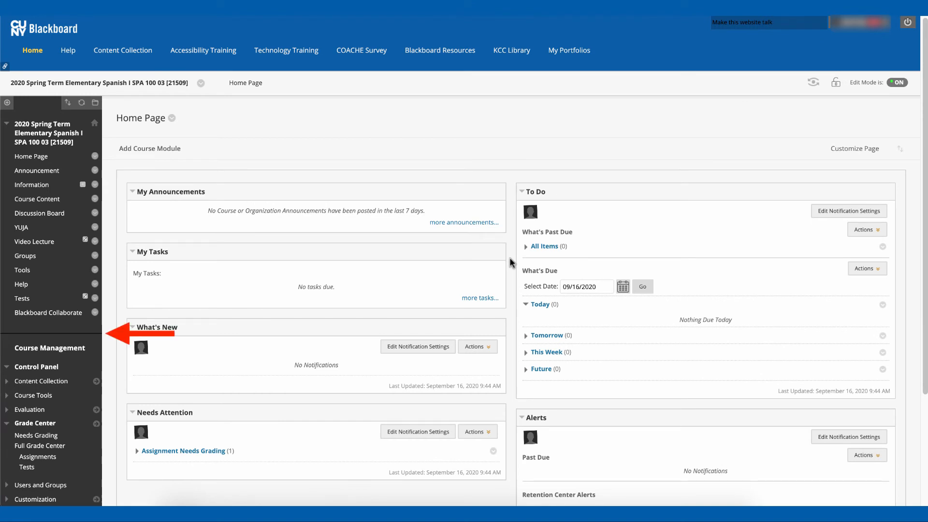
- Open the "Assignment #2 Due 04/02/20" attempt from the Needs Grading list and expand its attempt grading details
click(70, 437)
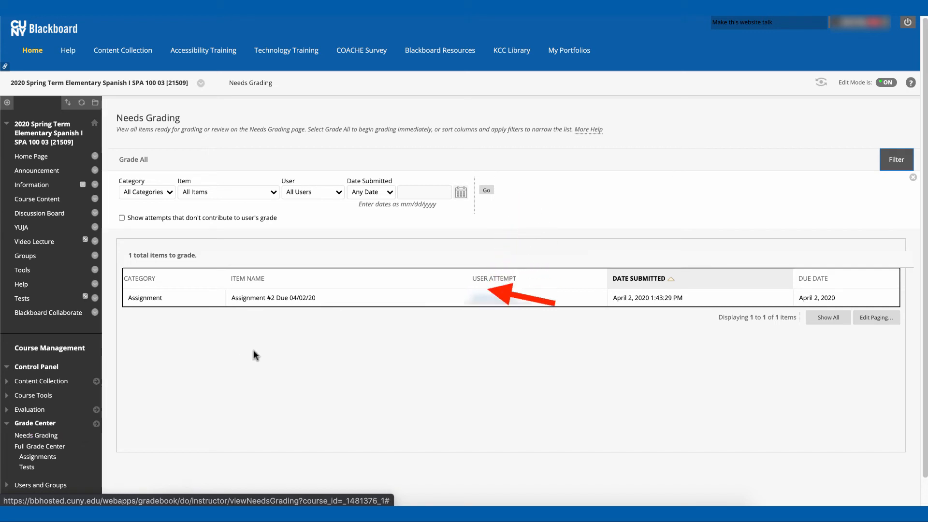
click(497, 302)
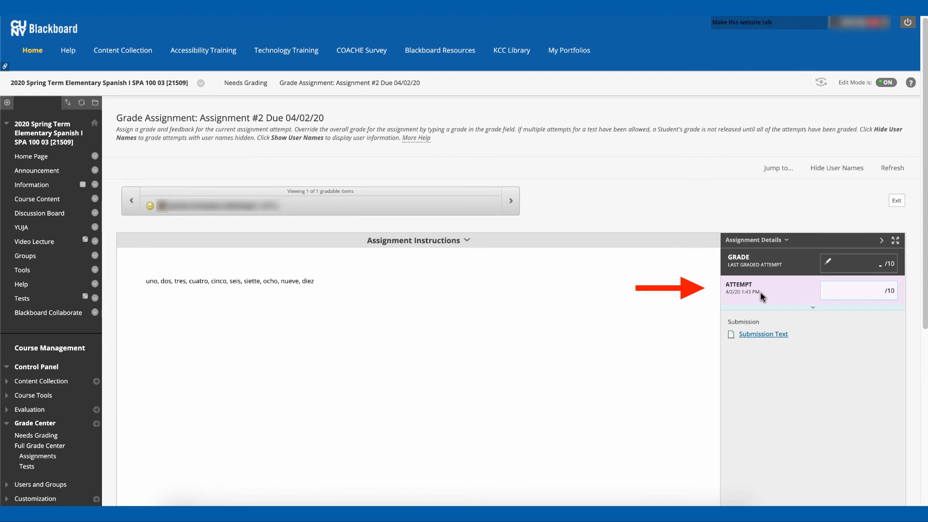
click(800, 307)
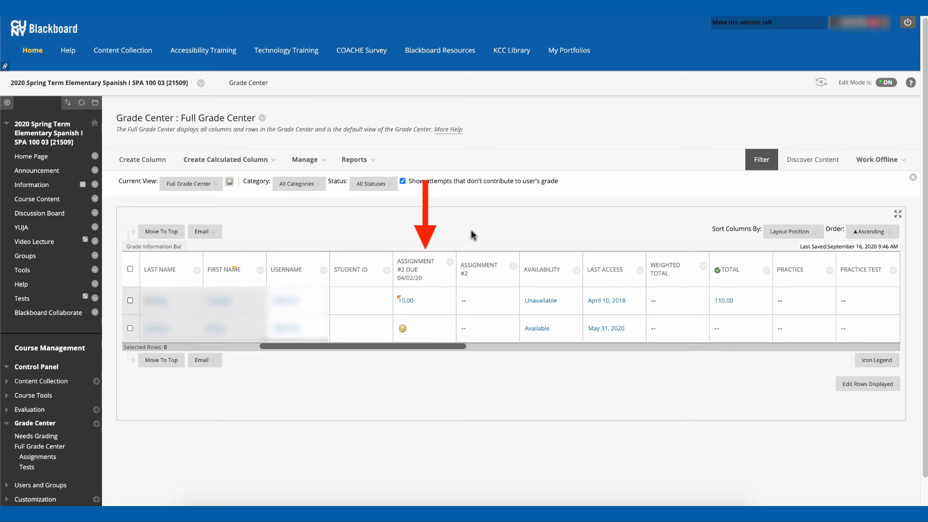
- In the Full Grade Center, override the first student's "Assignment #2 Due 04/02/20" grade with 9
click(418, 291)
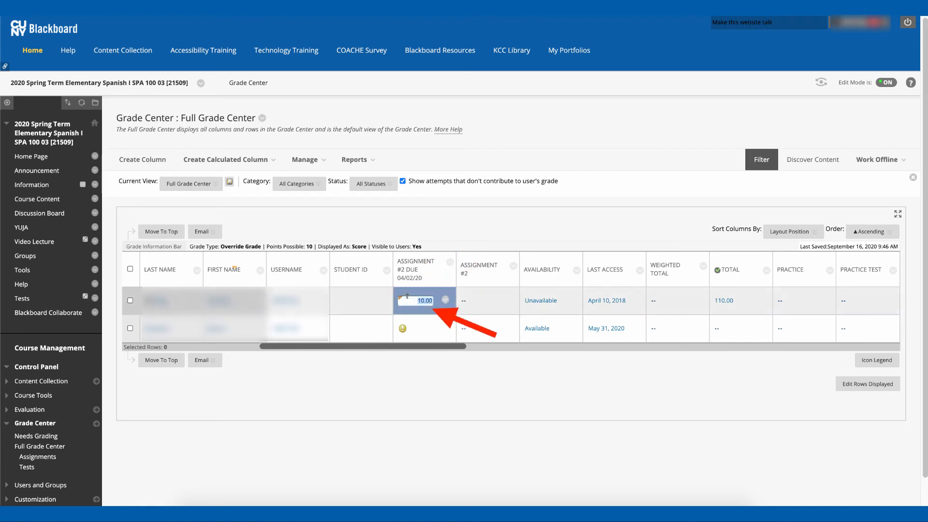
text(9)
key(Return)
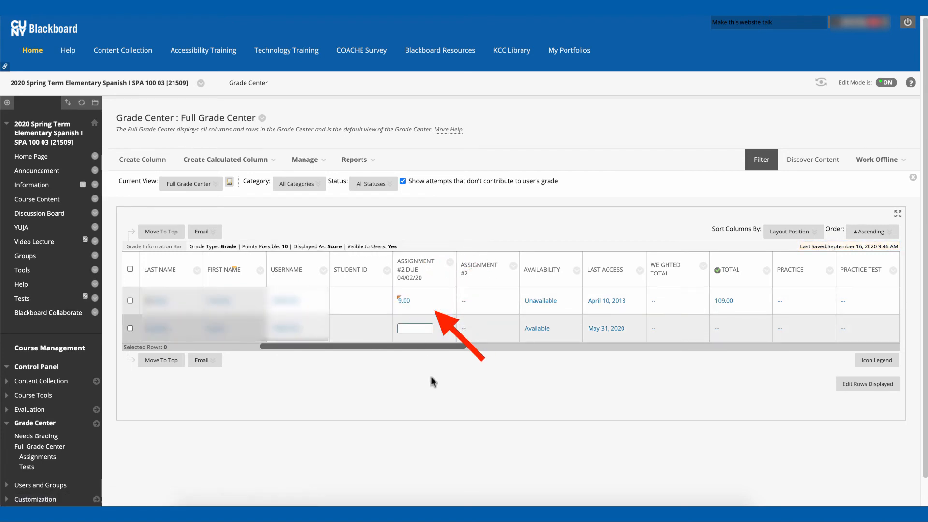
click(451, 353)
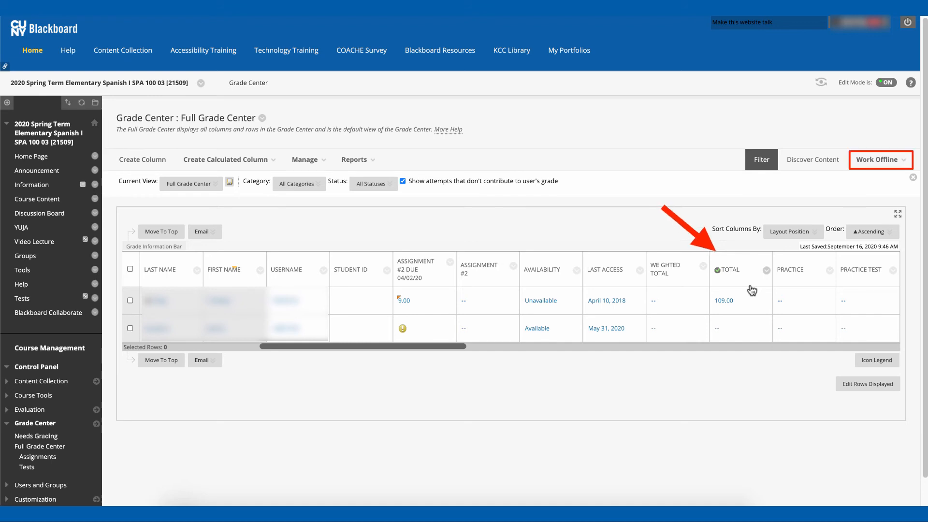
- Download the Full Grade Center data to the computer as a tab-delimited file without hidden information
mouse_move(876, 161)
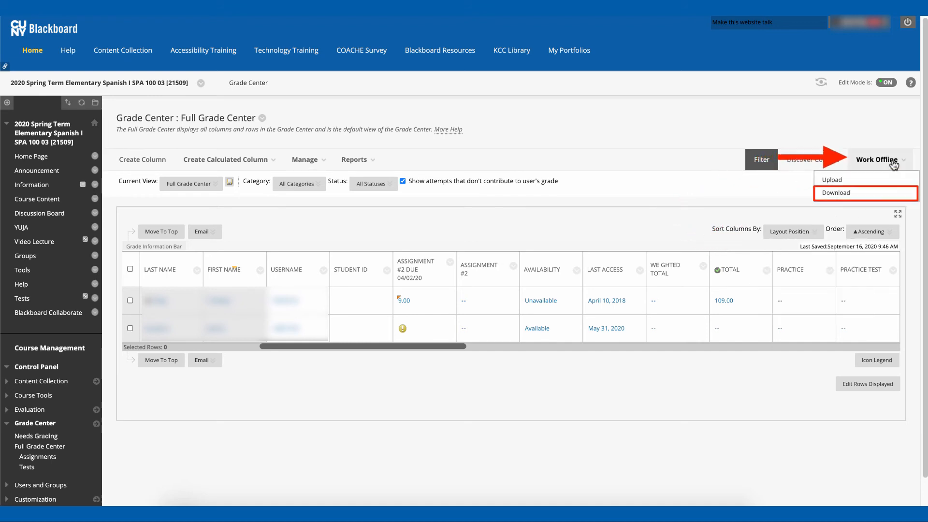
click(888, 193)
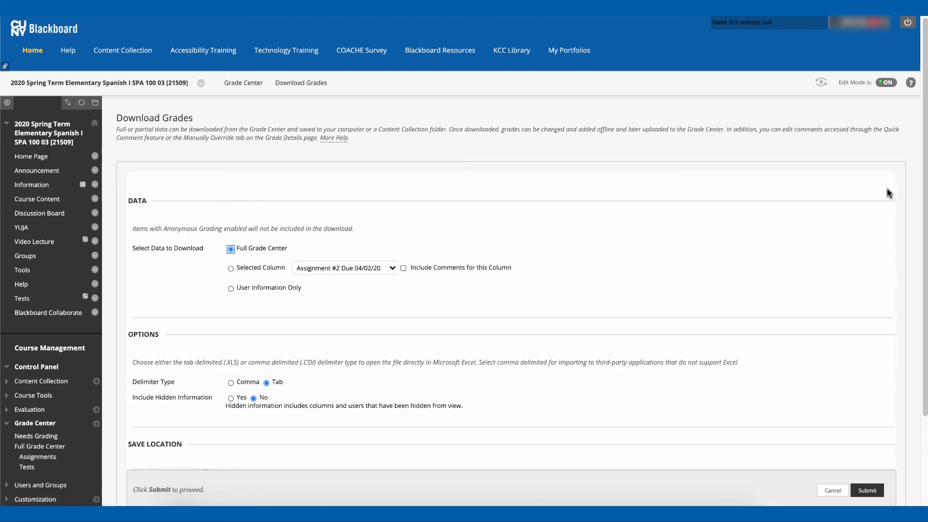
drag(924, 205, 924, 217)
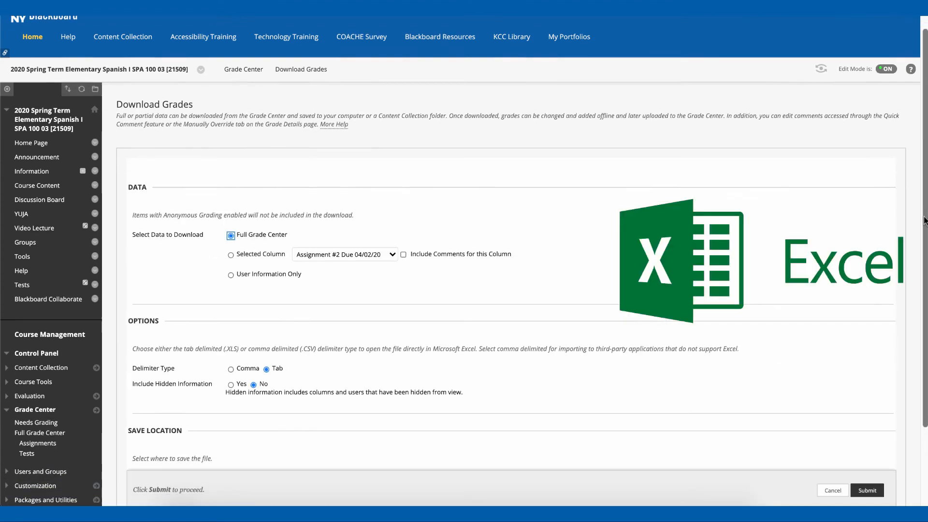
scroll(925, 220, down, 2)
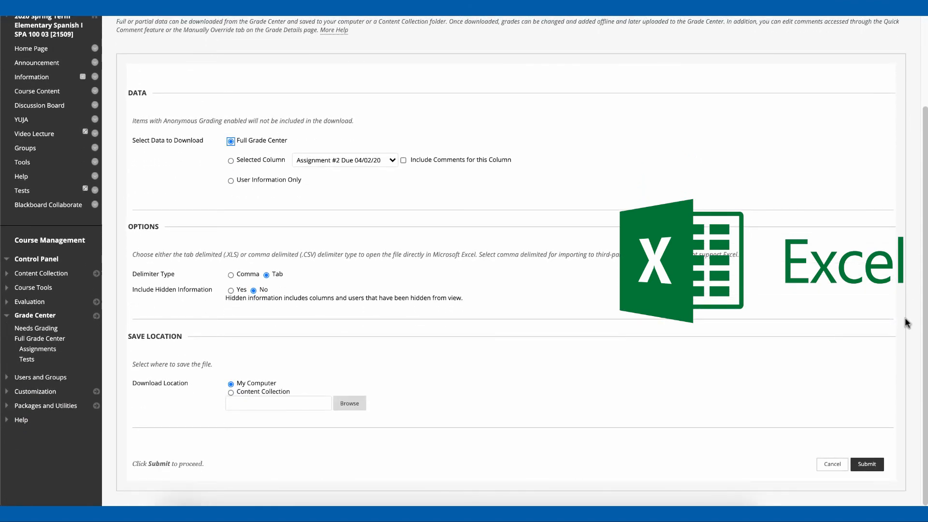
click(874, 466)
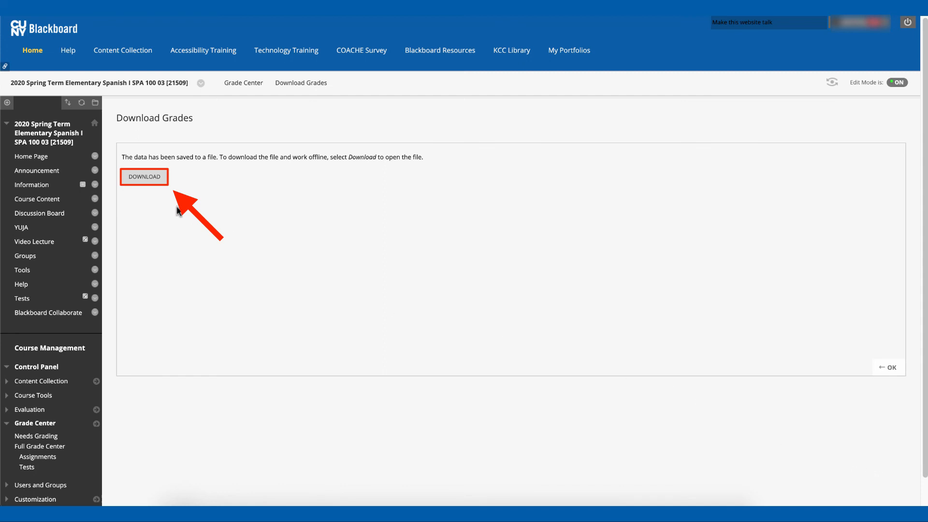
click(144, 182)
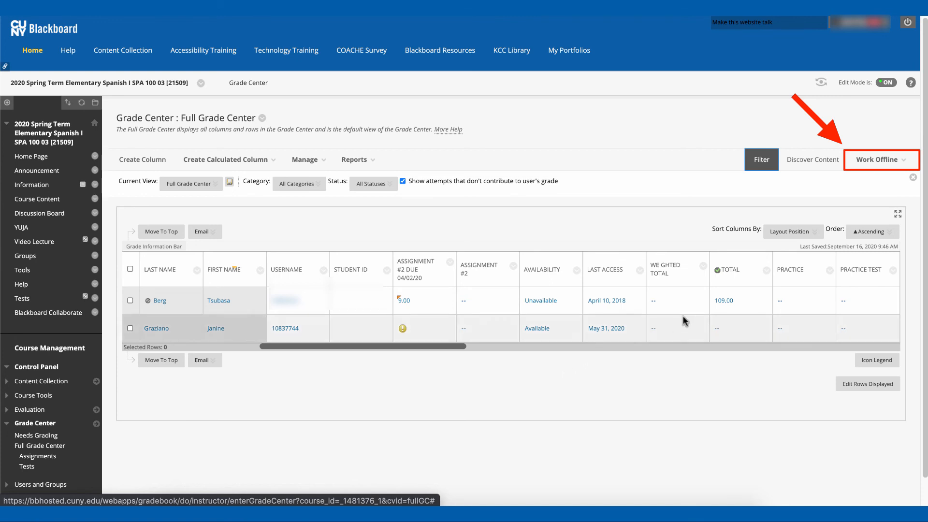
click(877, 160)
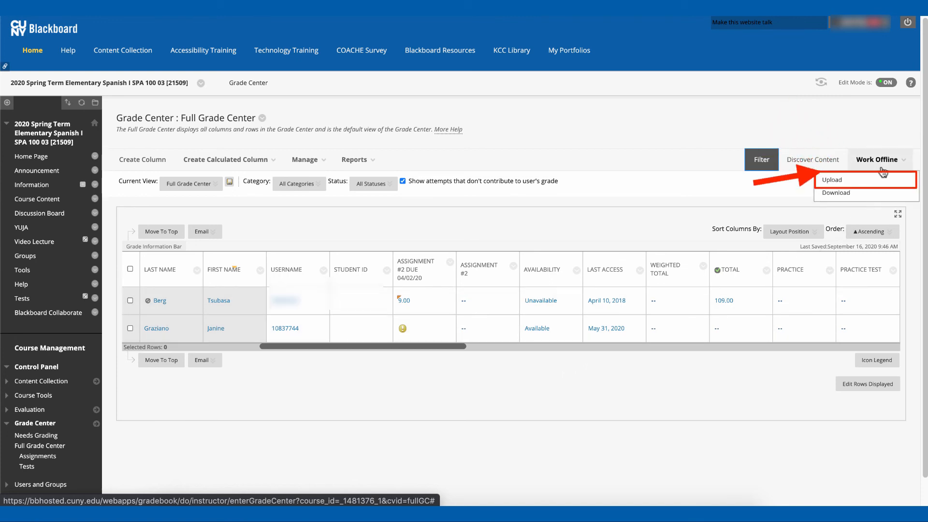
click(883, 181)
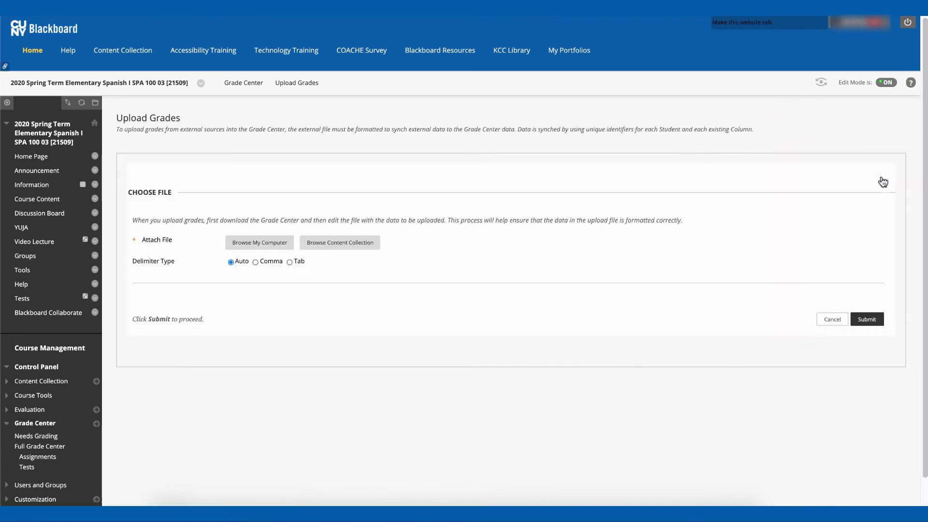
click(279, 246)
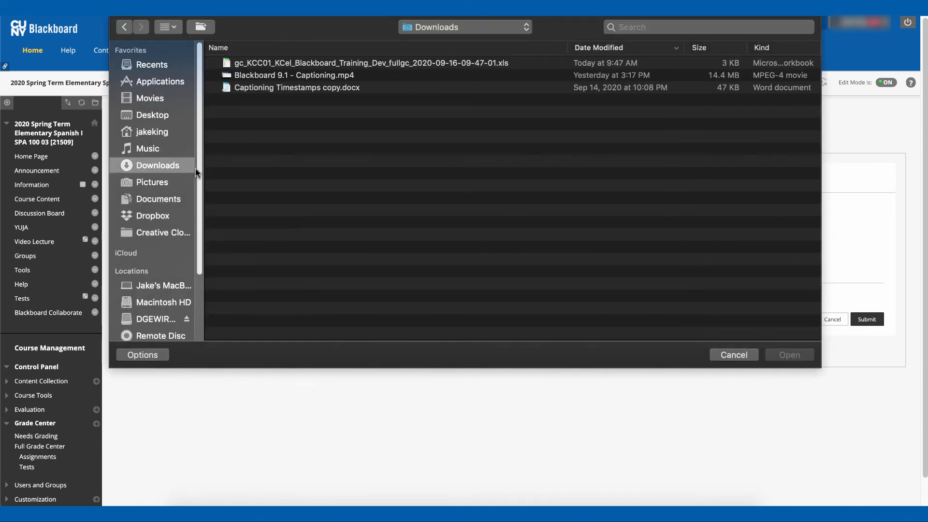
click(290, 64)
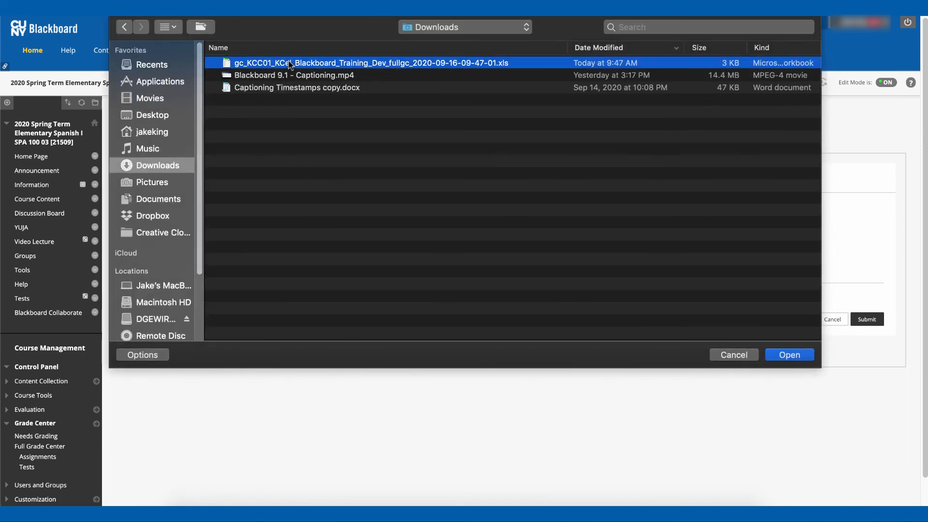
double_click(291, 65)
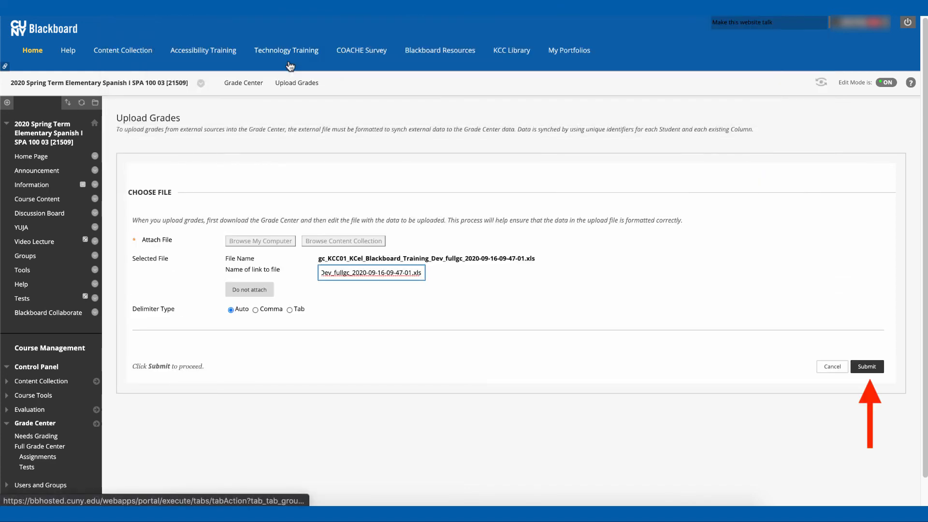
- Submit the attached grade file with automatic delimiter detection, review the matched columns, and confirm the upload
click(868, 370)
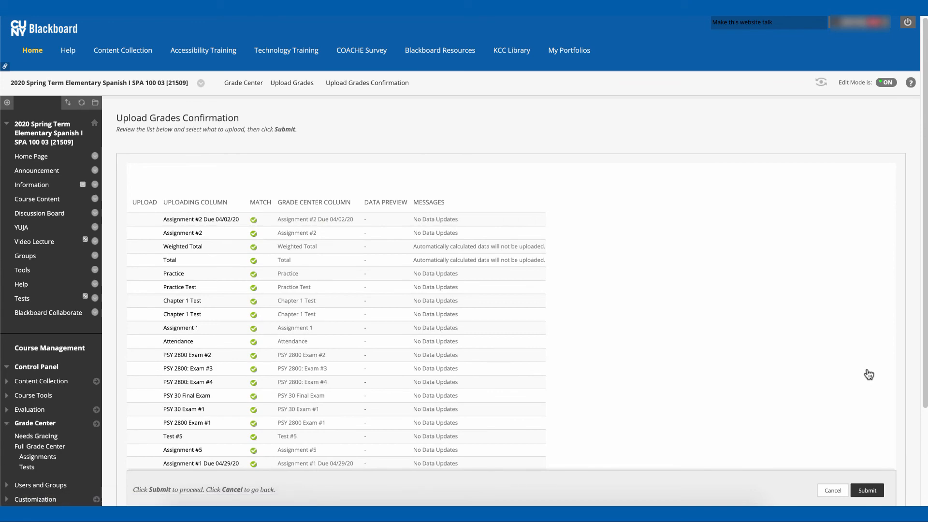
scroll(916, 334, down, 3)
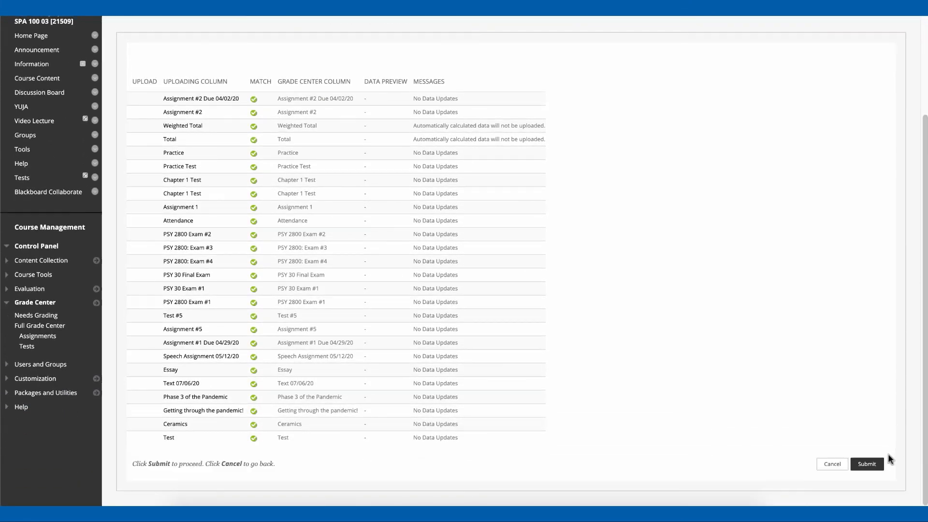
click(864, 467)
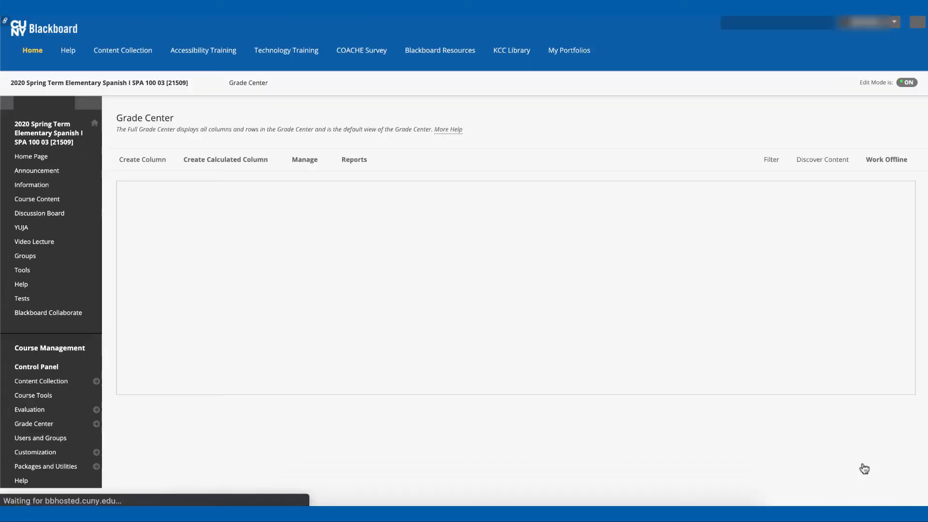